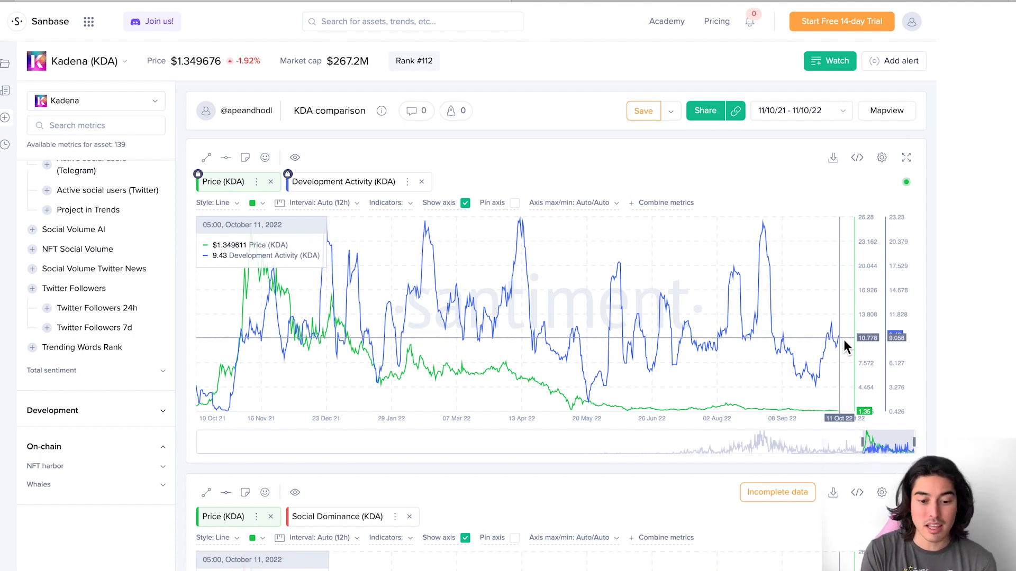
# Set the KDA comparison charts' date range to the 'All time' preset.
pyautogui.click(819, 110)
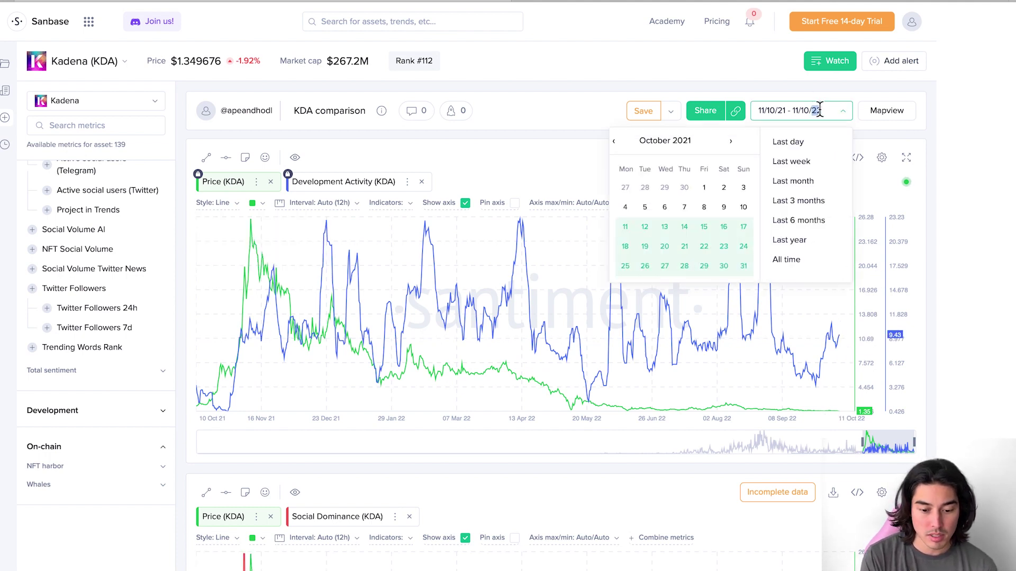
pyautogui.click(786, 259)
pyautogui.click(731, 399)
pyautogui.moveTo(800, 367)
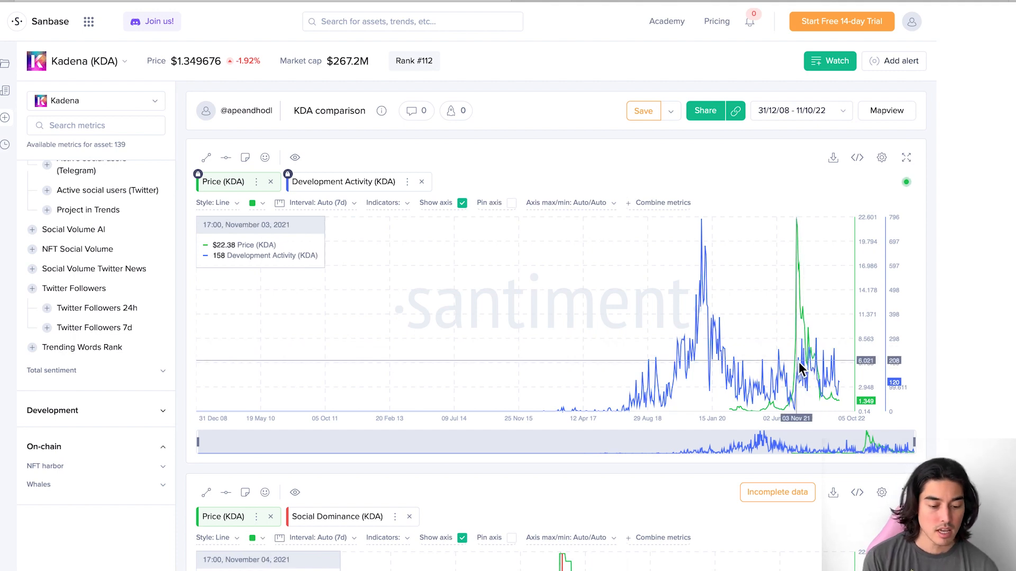
pyautogui.scroll(-3, 800, 369)
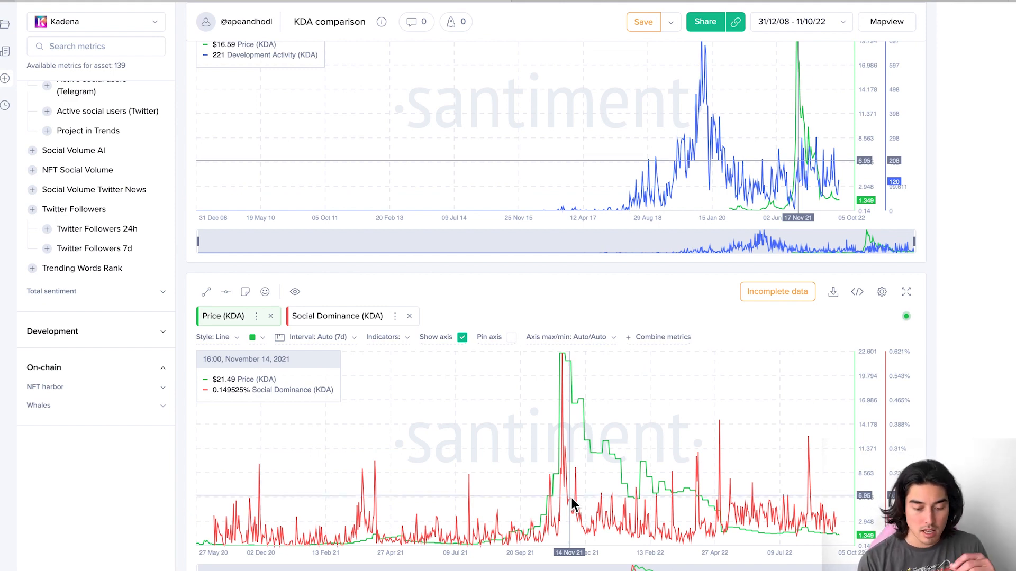
pyautogui.scroll(1, 591, 487)
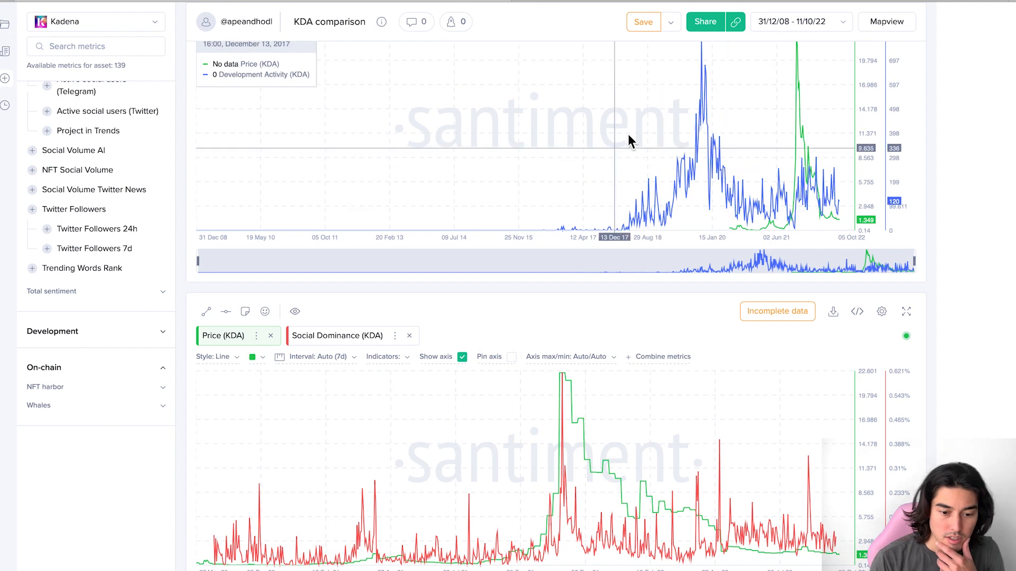
# Switch to the browser tab with the kadena Social Trends page.
pyautogui.click(687, 4)
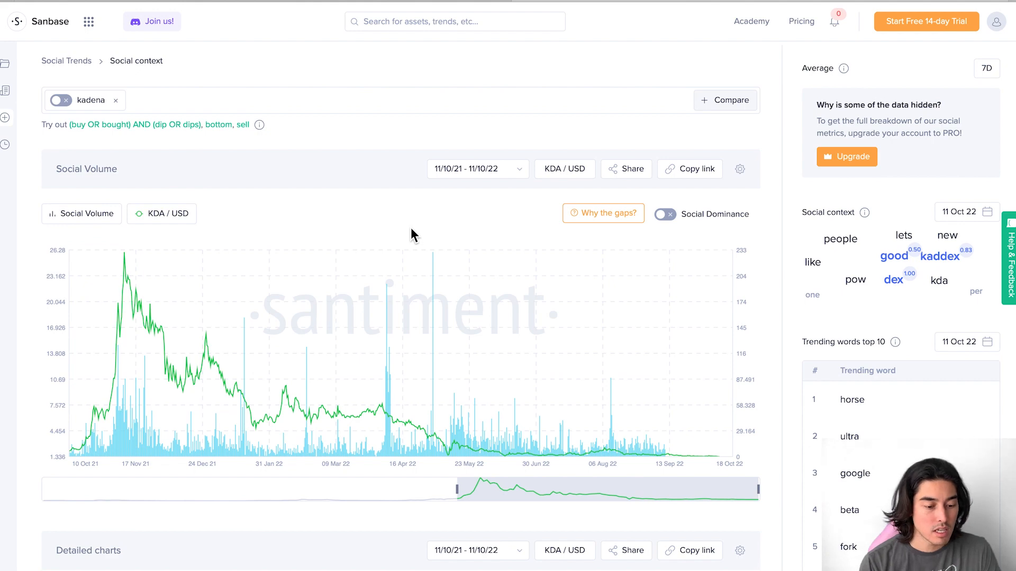
pyautogui.scroll(-1, 410, 227)
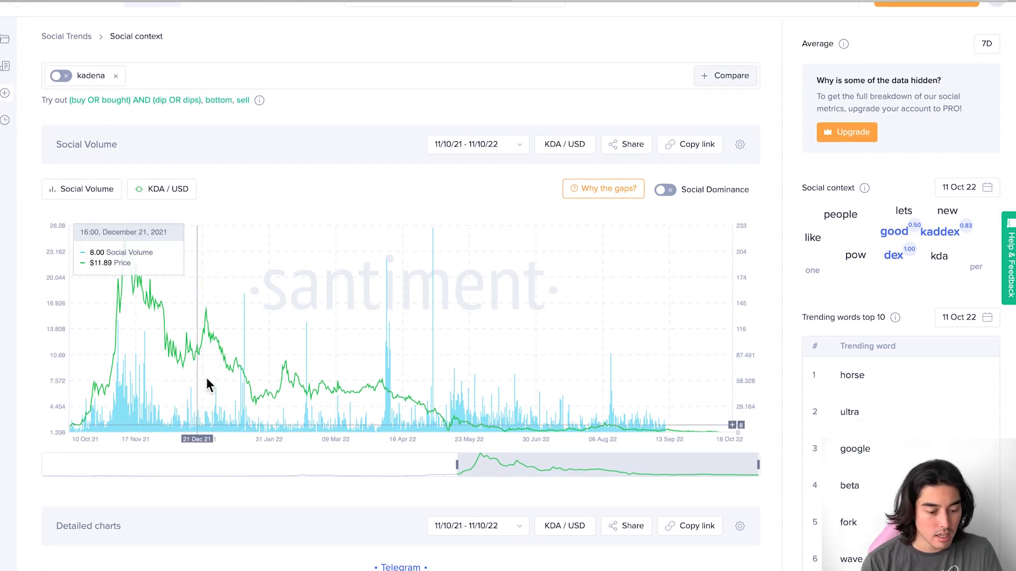
pyautogui.scroll(-4, 206, 378)
pyautogui.scroll(-1, 235, 392)
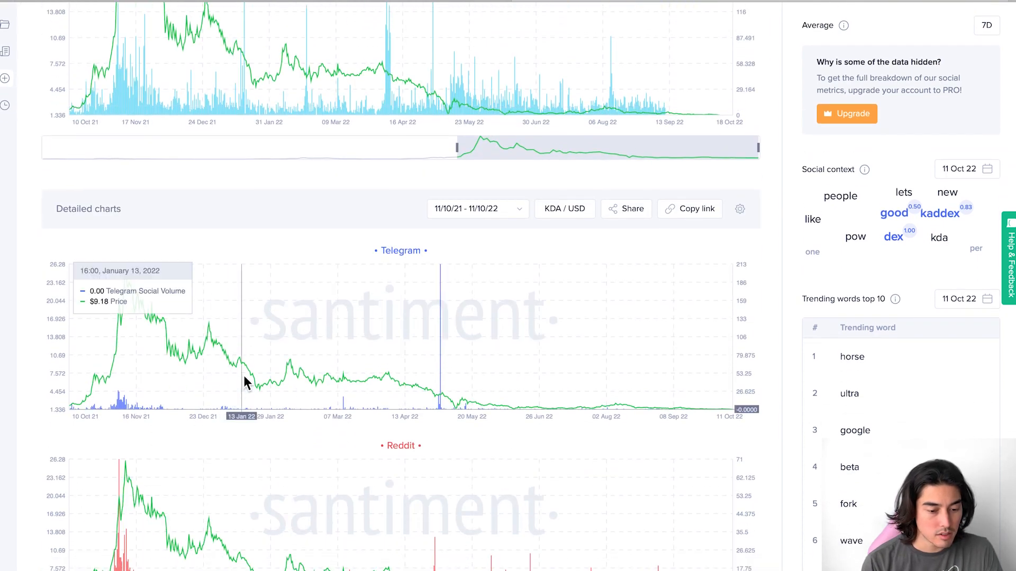
pyautogui.scroll(-3, 244, 376)
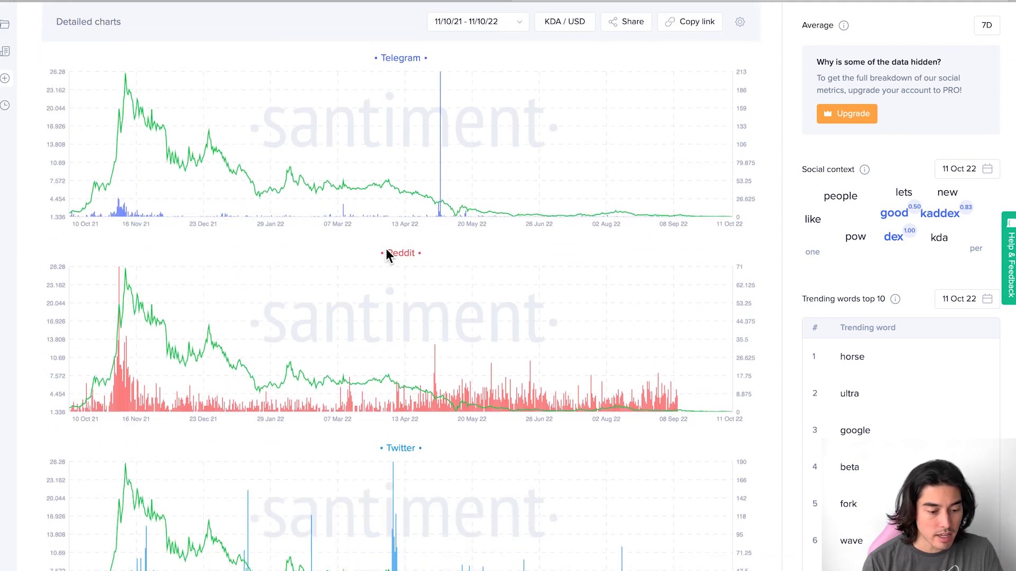
pyautogui.moveTo(136, 341)
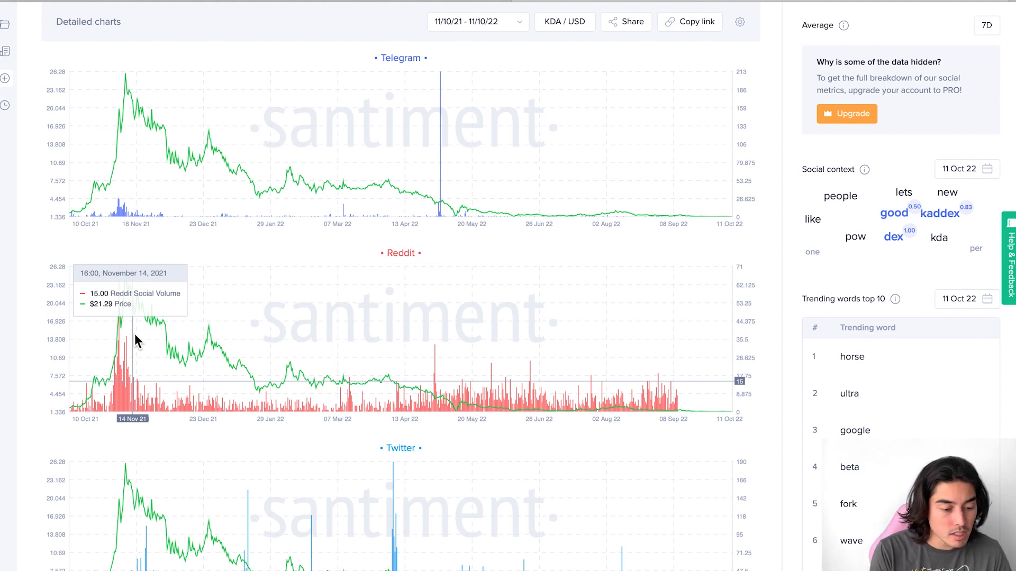
pyautogui.scroll(-1, 337, 361)
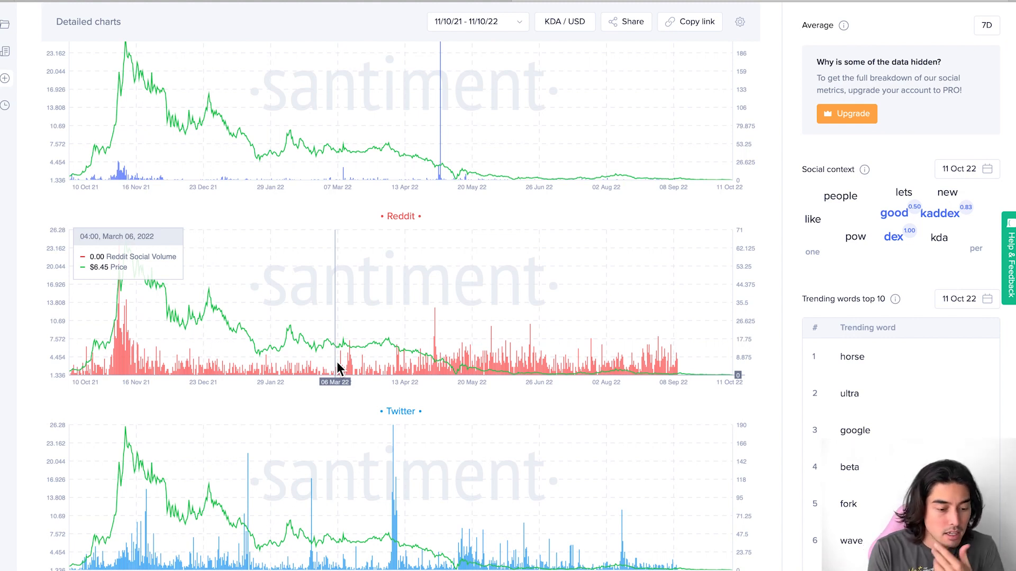
pyautogui.scroll(-1, 336, 362)
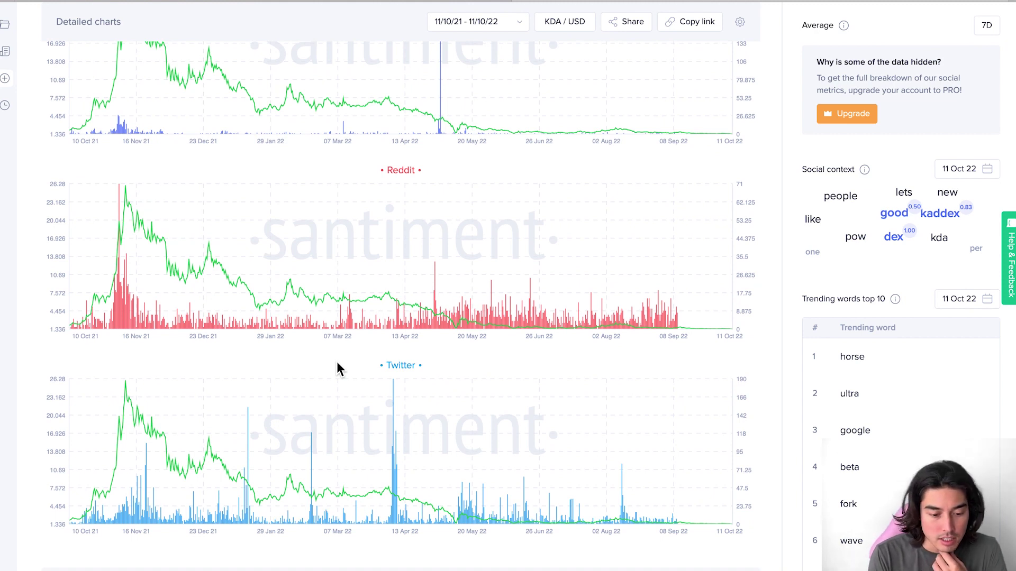
pyautogui.scroll(1, 336, 361)
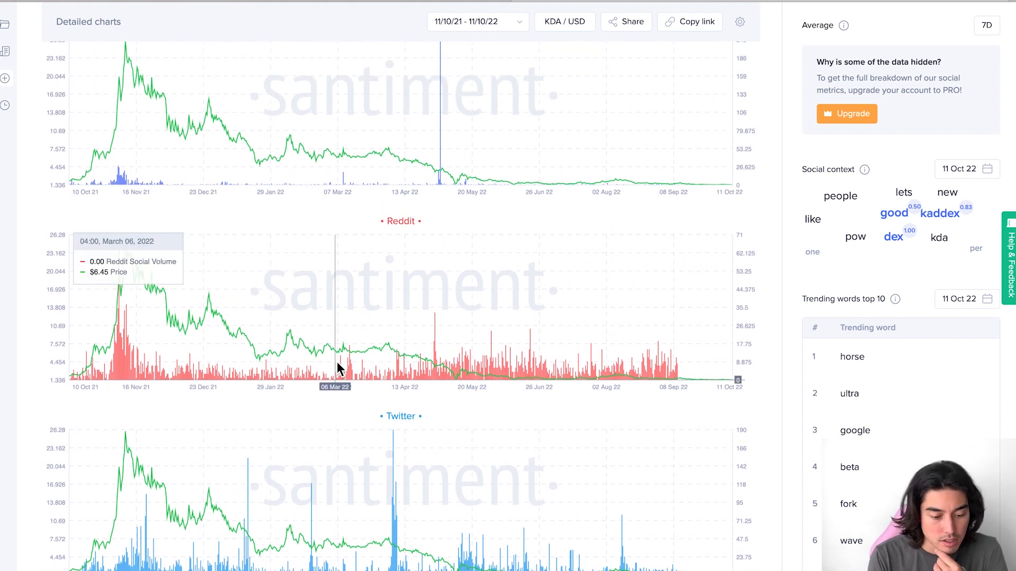
pyautogui.scroll(-1, 336, 362)
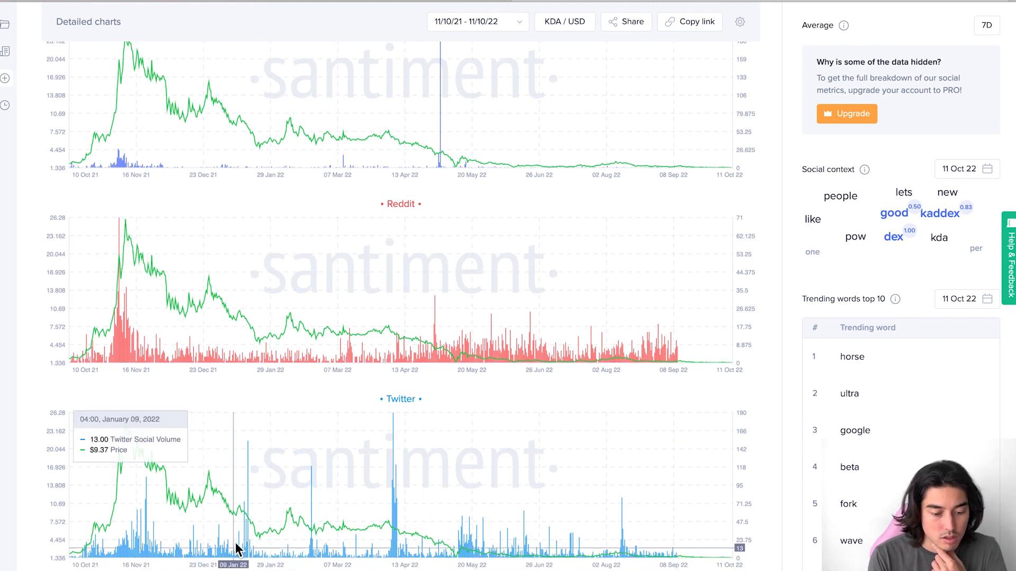
pyautogui.scroll(-1, 236, 549)
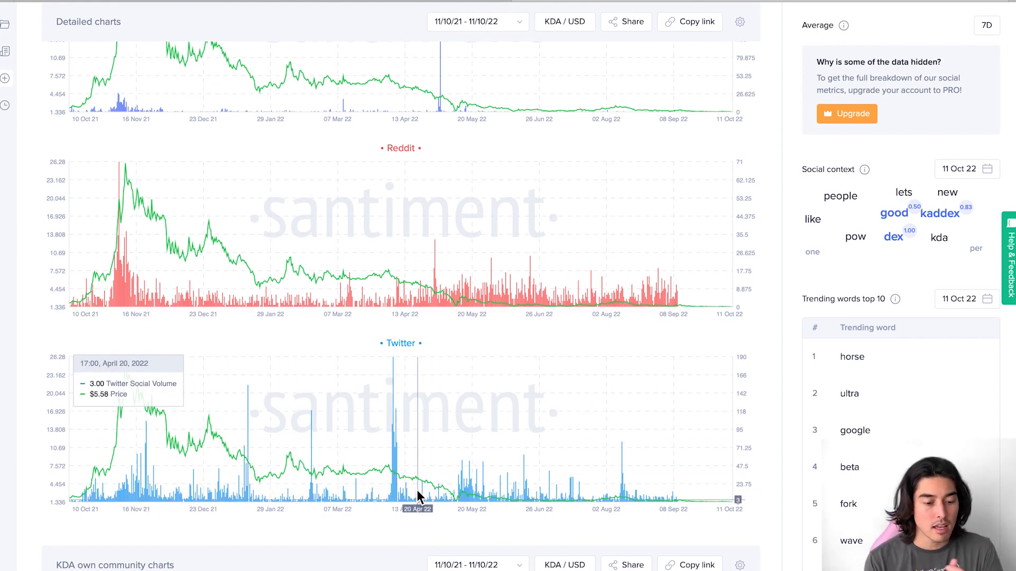
pyautogui.scroll(10, 394, 486)
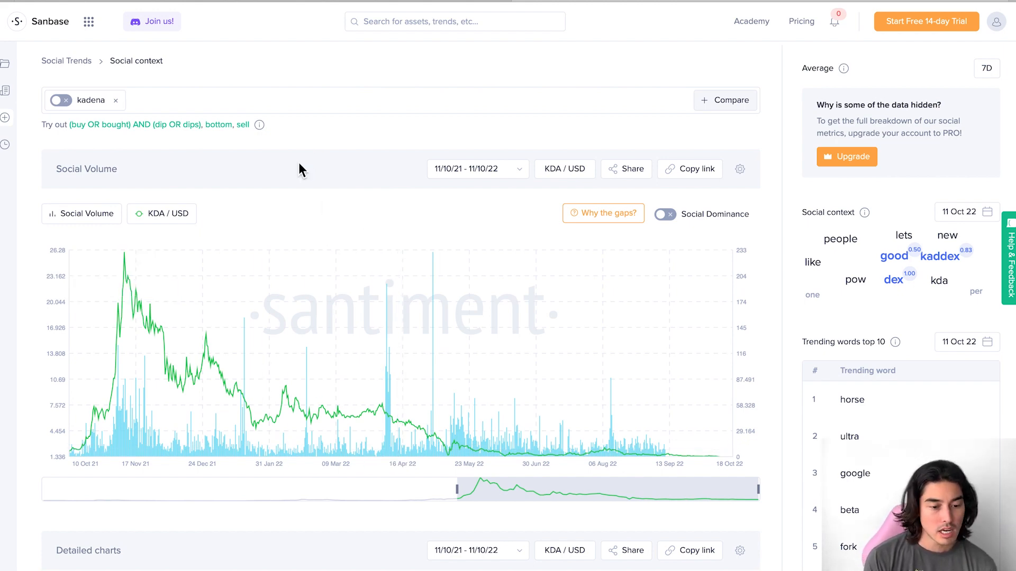
# Return to the KDA comparison charts and bring up price alert options near $8.43.
pyautogui.click(425, 8)
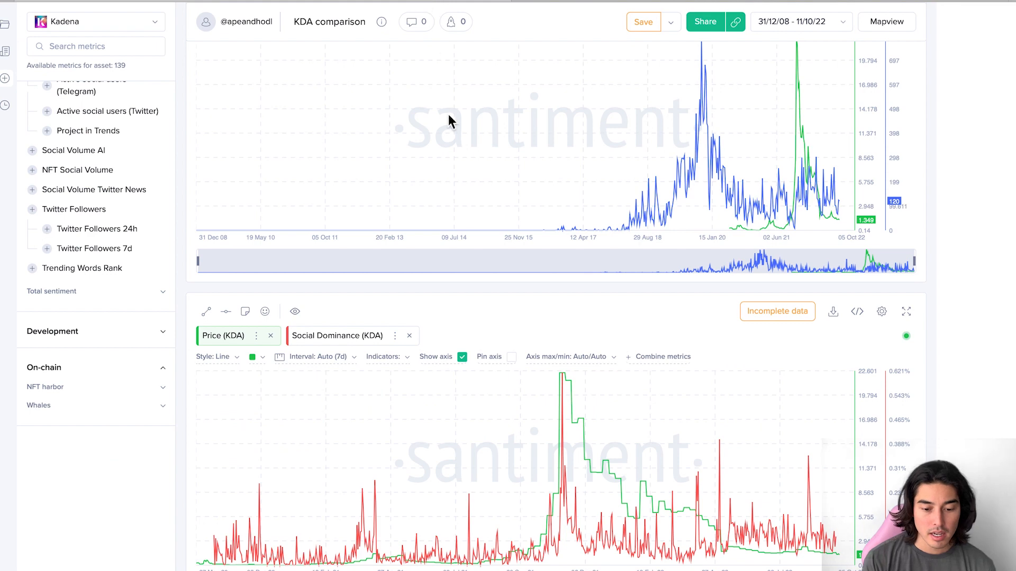
pyautogui.scroll(3, 512, 214)
pyautogui.scroll(2, 548, 228)
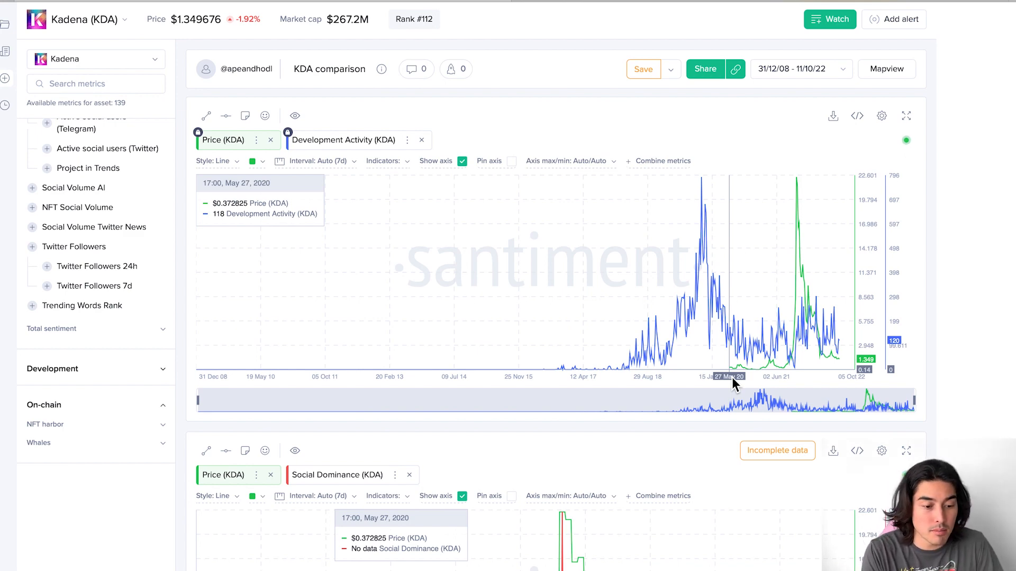
pyautogui.click(855, 298)
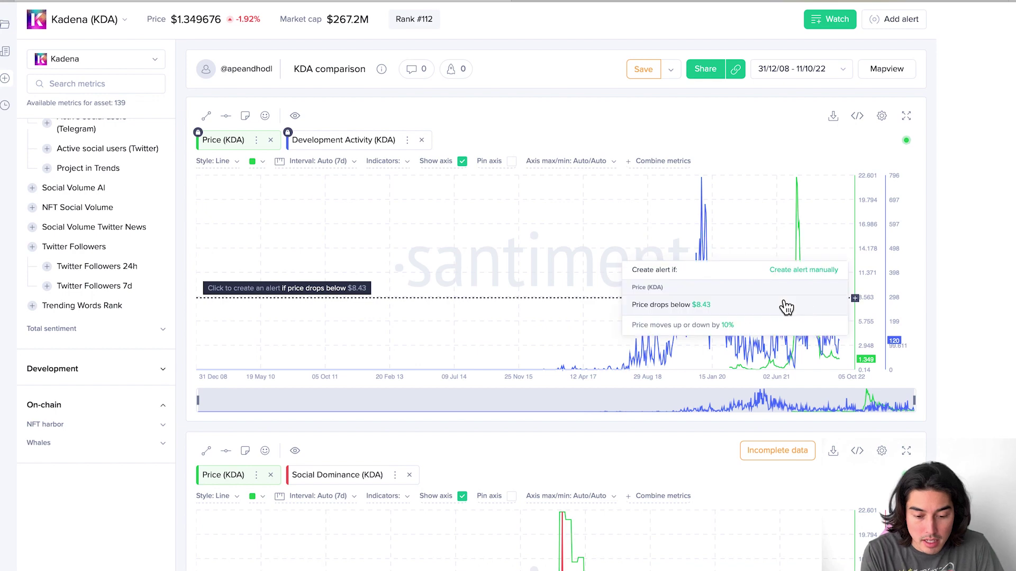
# Dismiss the price alert offer and switch to the 'kadena nft marketplace' Google results.
pyautogui.click(828, 339)
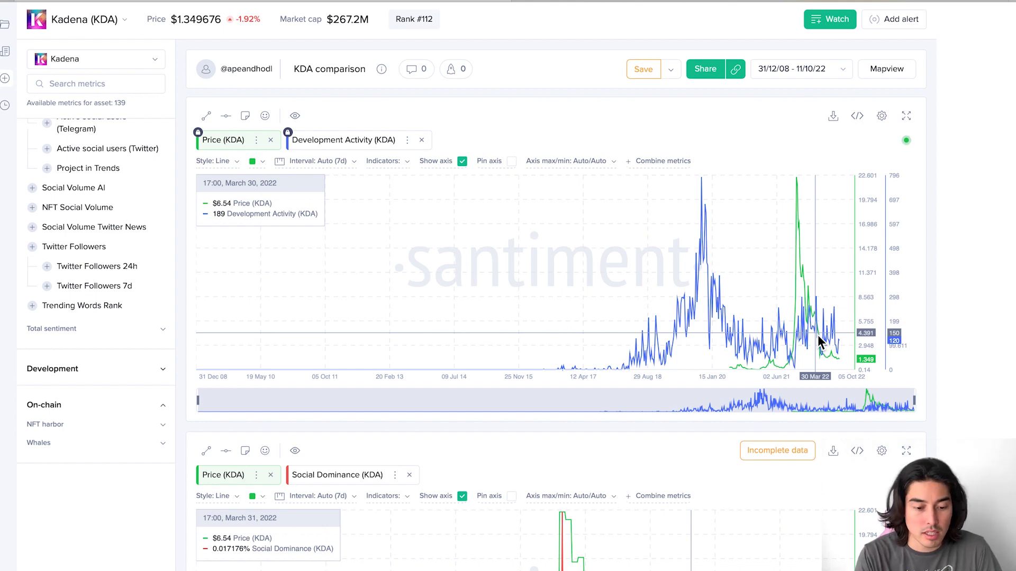
pyautogui.scroll(-1, 483, 141)
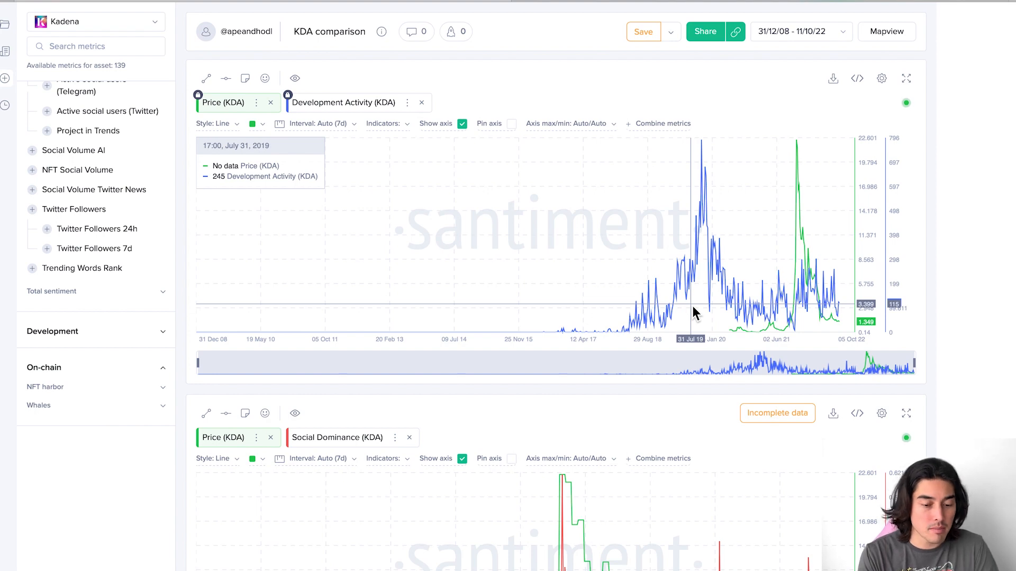
pyautogui.scroll(1, 692, 305)
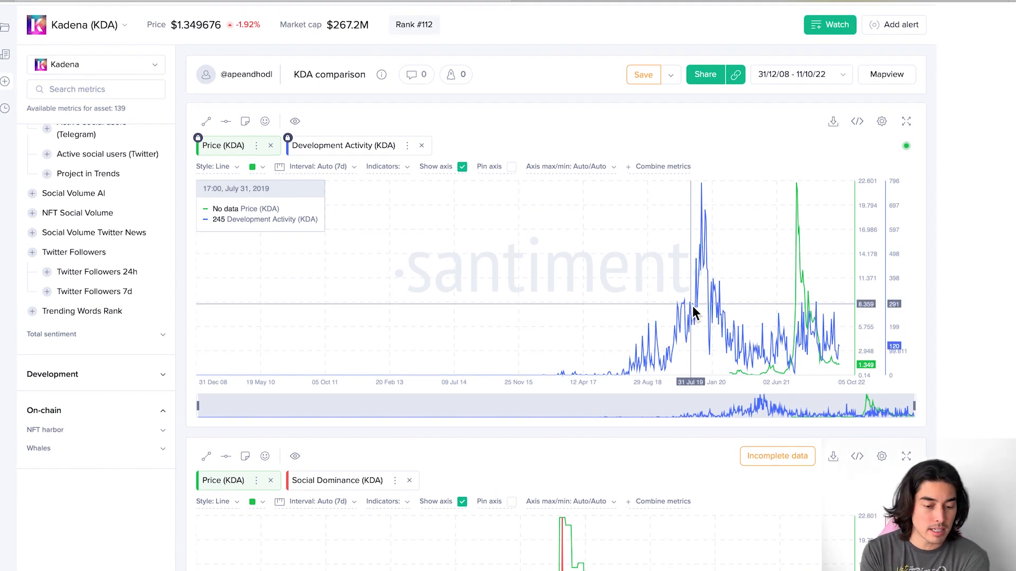
pyautogui.scroll(1, 692, 306)
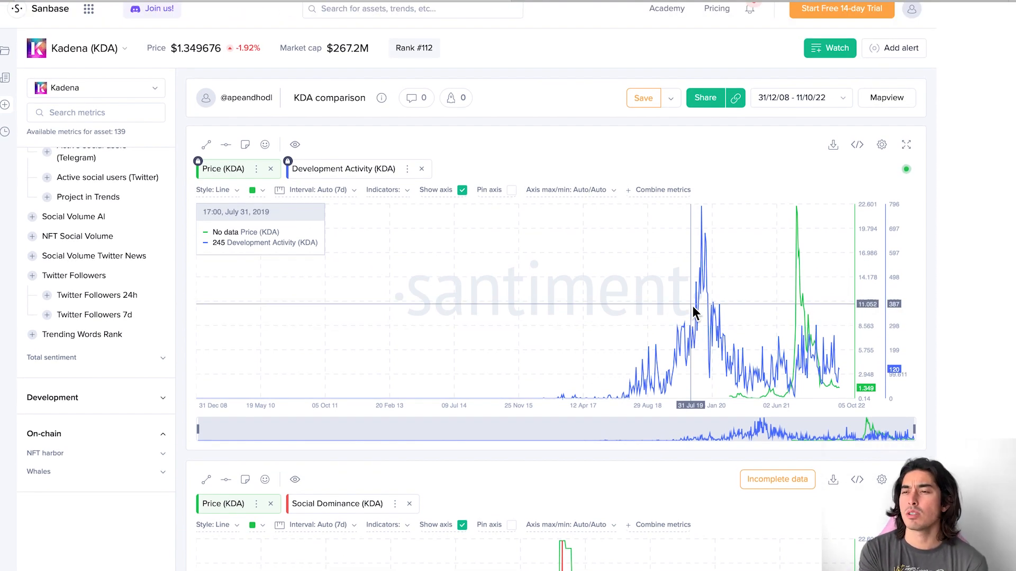
pyautogui.hotkey('ctrl', 'Tab')
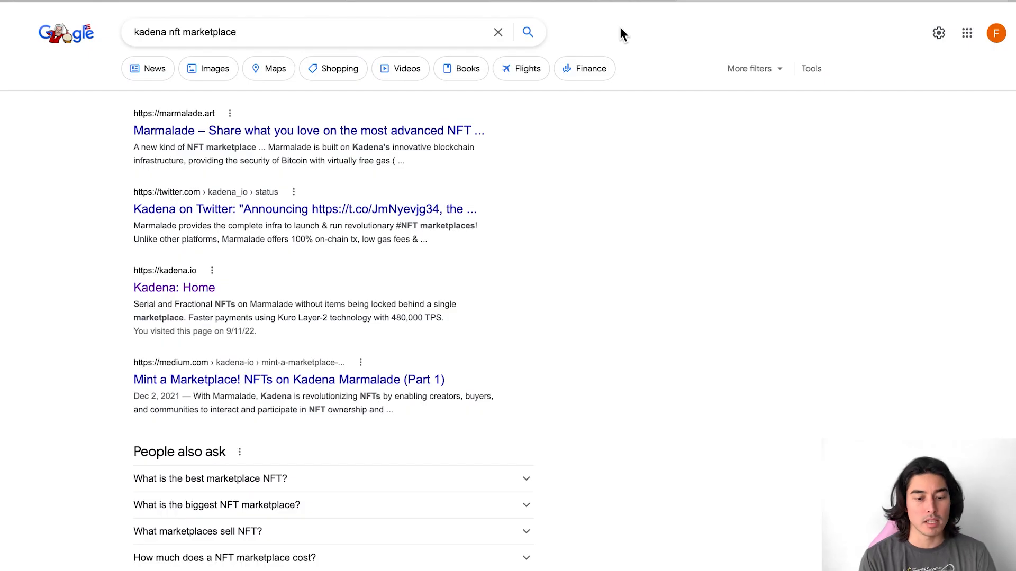
# Switch back from the Google results to the kadena Social Trends tab.
pyautogui.hotkey('ctrl', 'Tab')
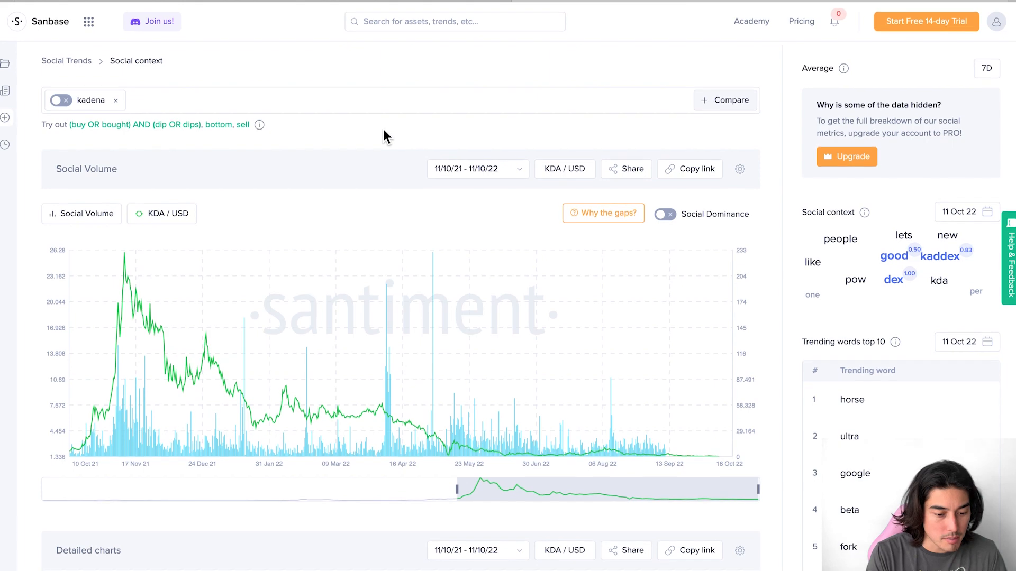
pyautogui.scroll(-1, 383, 130)
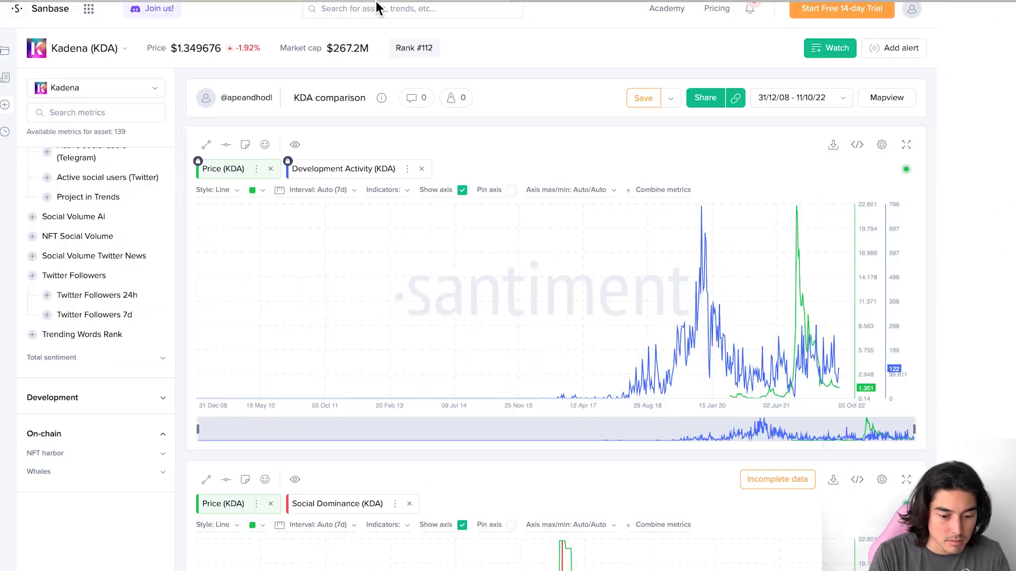
pyautogui.scroll(-5, 744, 353)
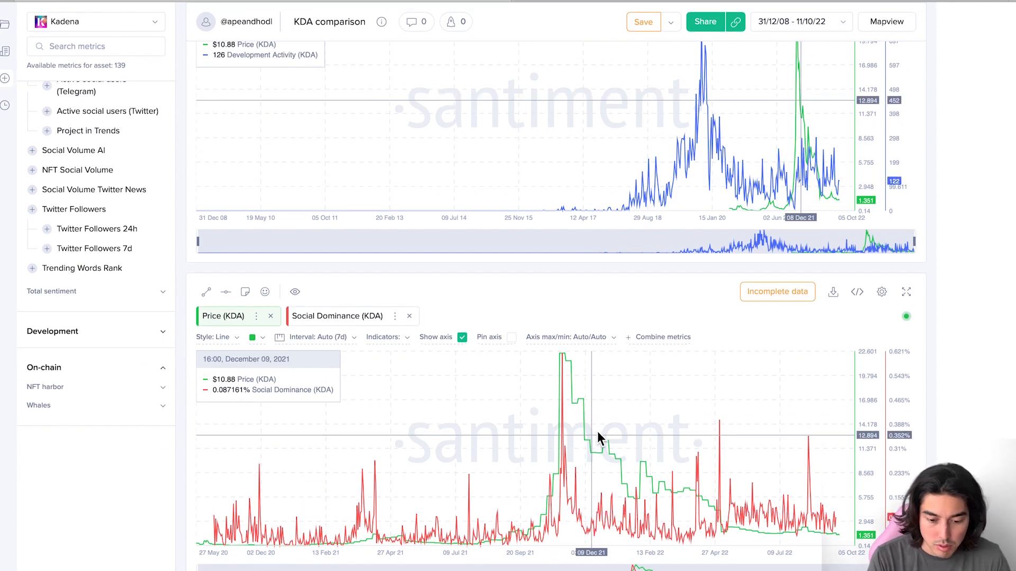
pyautogui.scroll(3, 716, 508)
pyautogui.scroll(3, 717, 509)
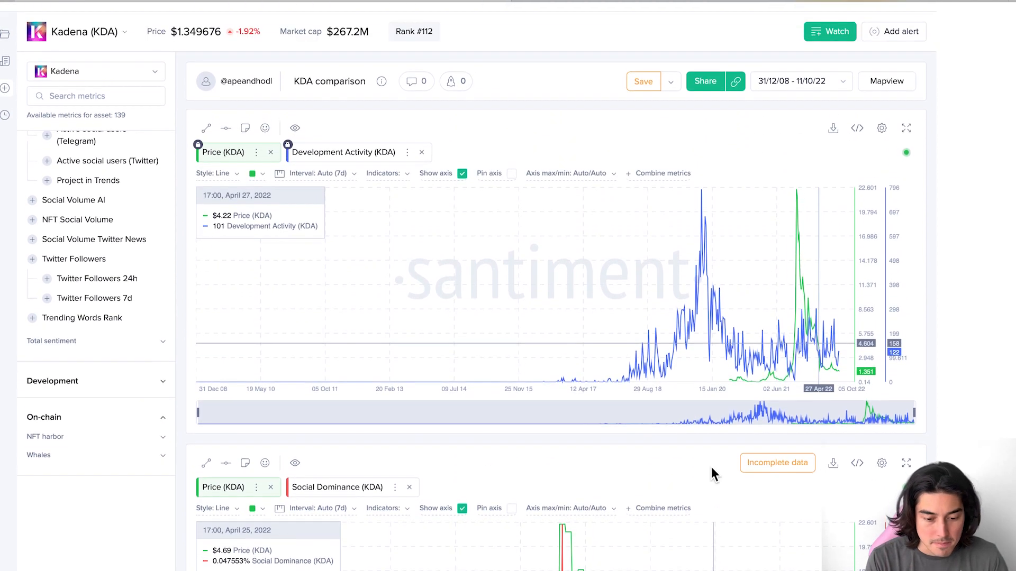